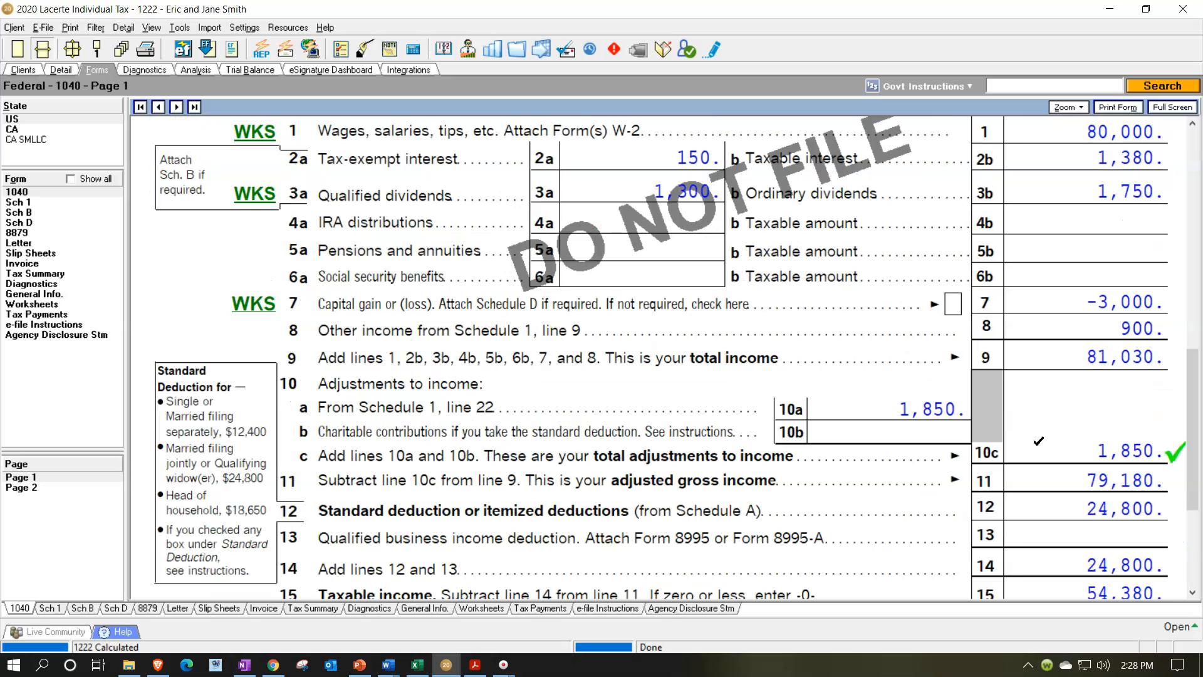
Open Schedule 1 from Form 1040 and review the adjustments to income and the additional income lines
left_click(875, 399)
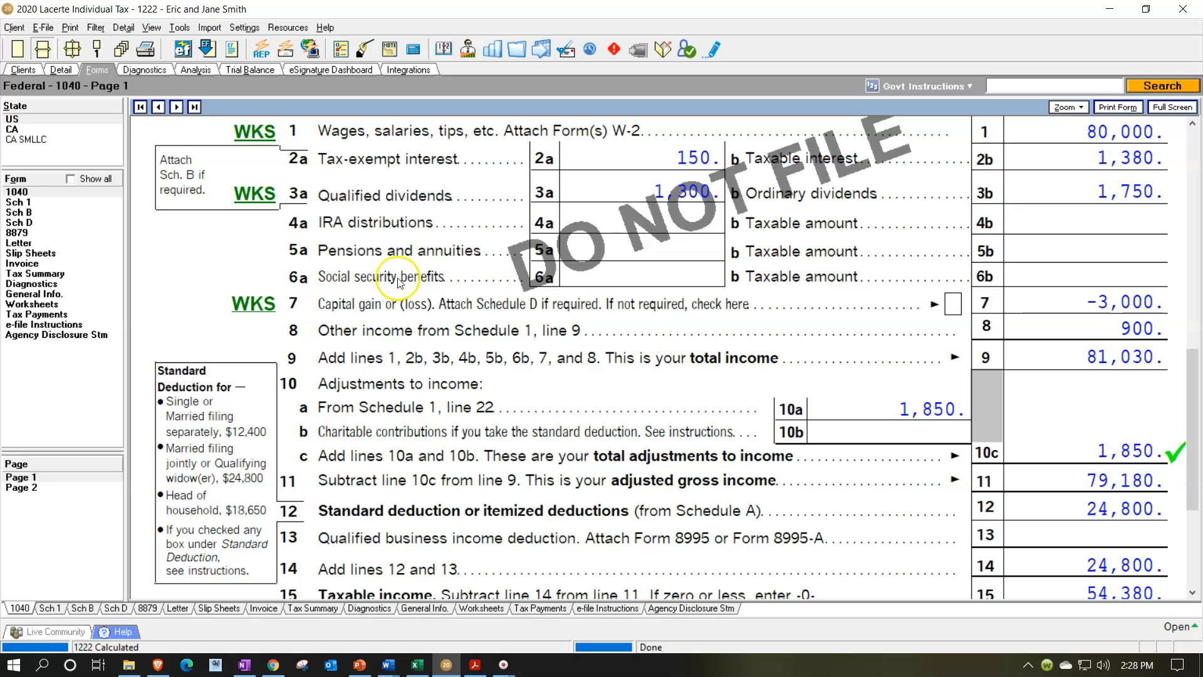
left_click(39, 202)
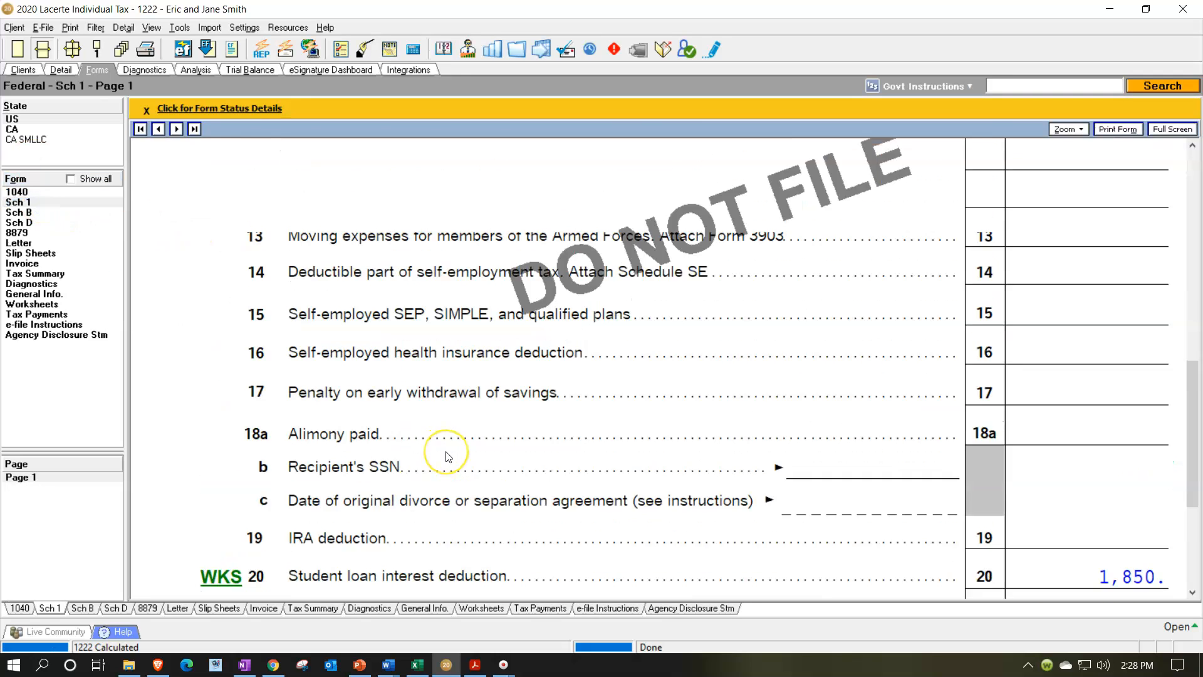
scroll(443, 455, "up", 10)
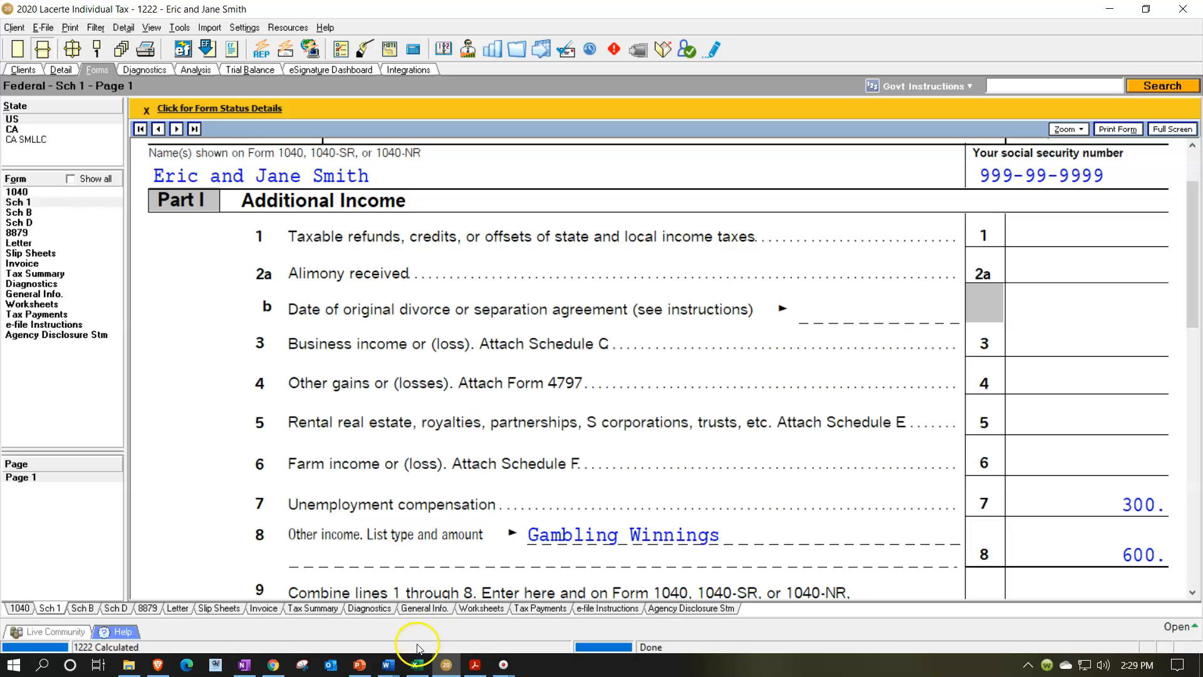
Review the 1098-E statement in Acrobat Reader and the Income and Adjustments to Income formulas in Excel's Tax Formula sheet
left_click(475, 663)
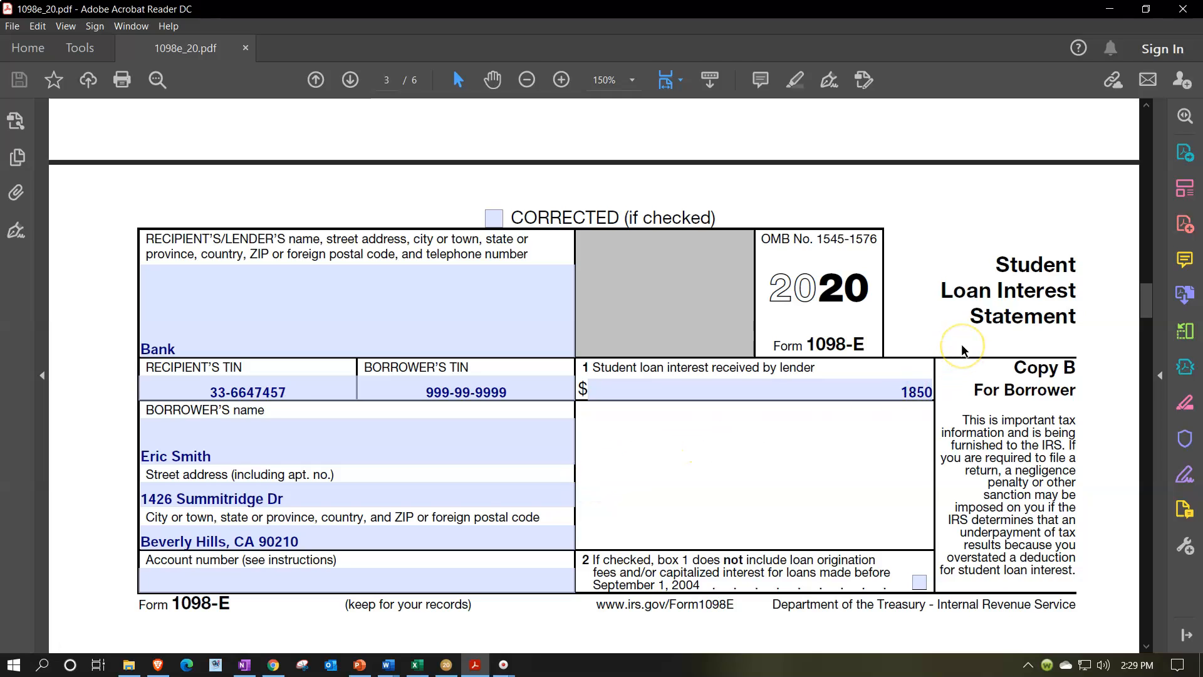
left_click(418, 664)
left_click(445, 501)
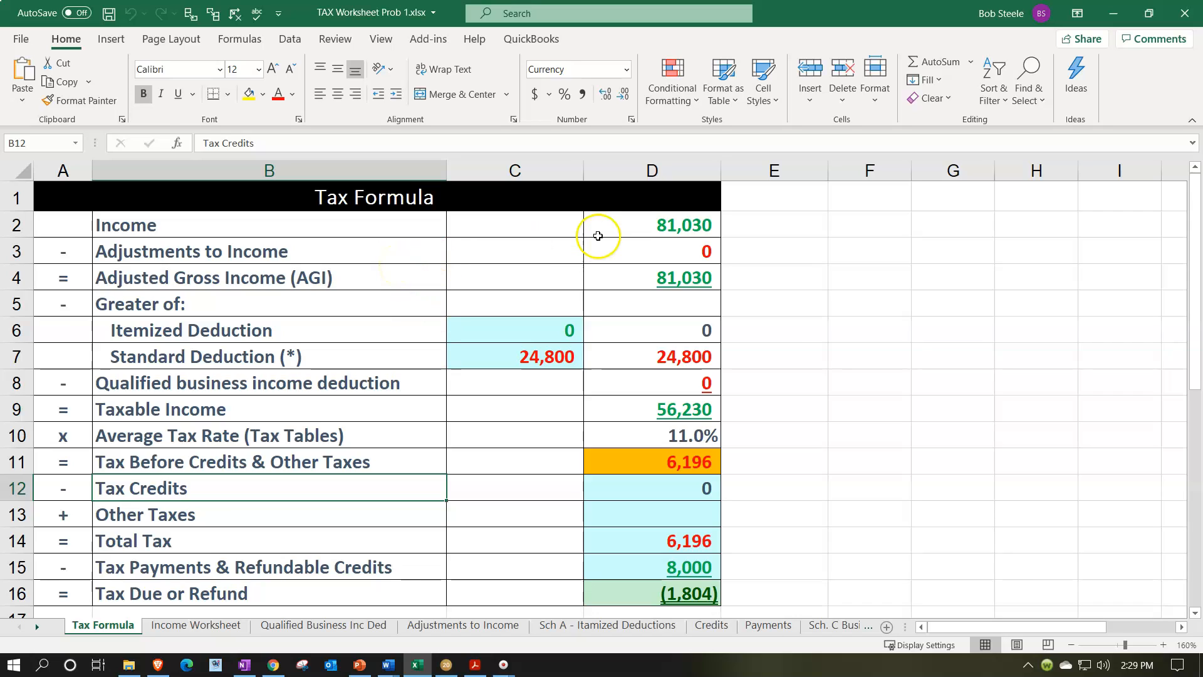
left_click(597, 233)
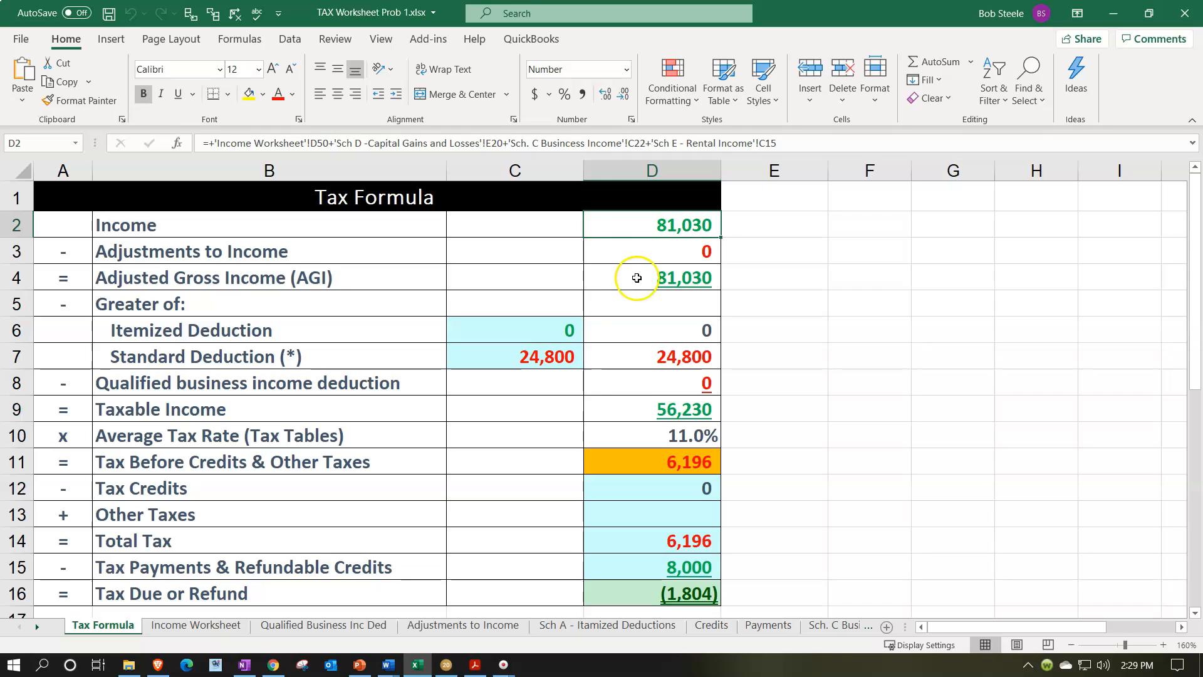
left_click(634, 256)
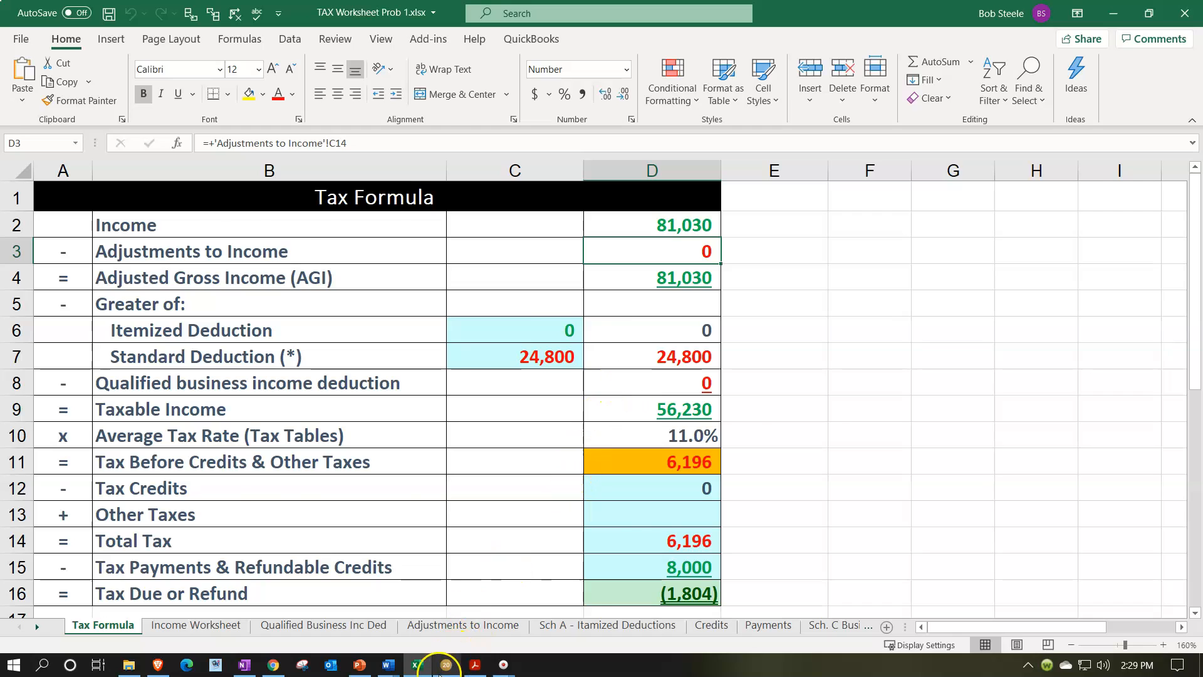
Return to Form 1040 in Lacerte and mark the total income on line 9 with a check mark
left_click(441, 668)
left_click(17, 192)
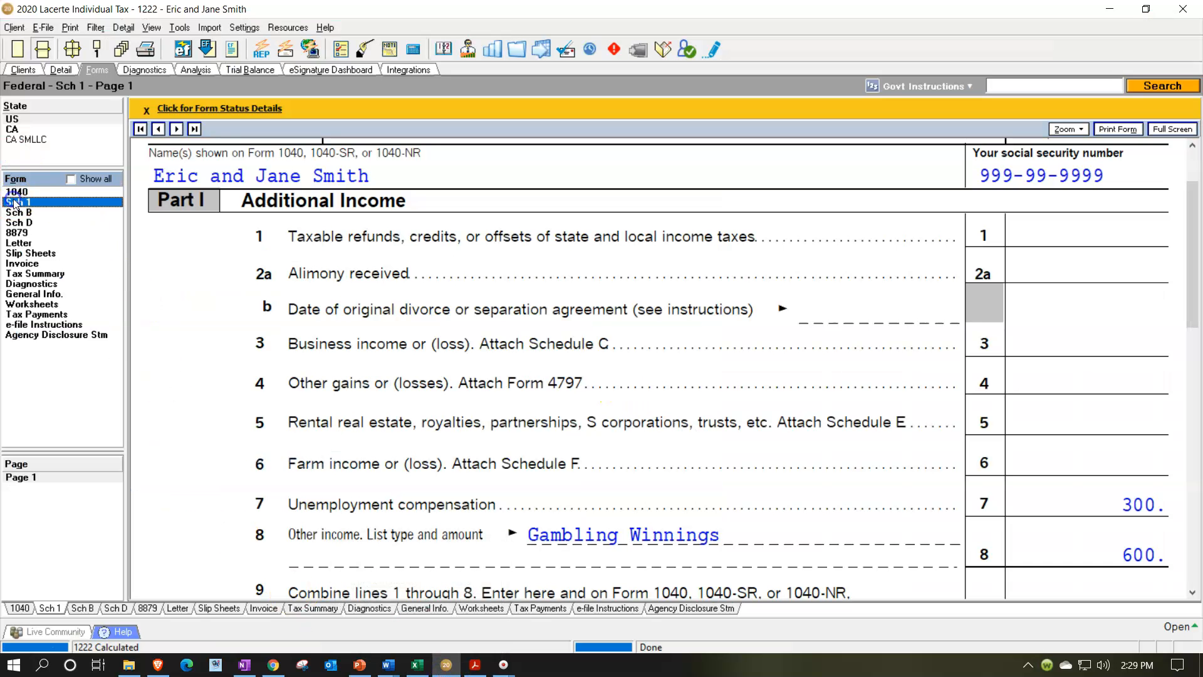
left_click(17, 192)
scroll(825, 317, "down", 5)
scroll(838, 368, "up", 3)
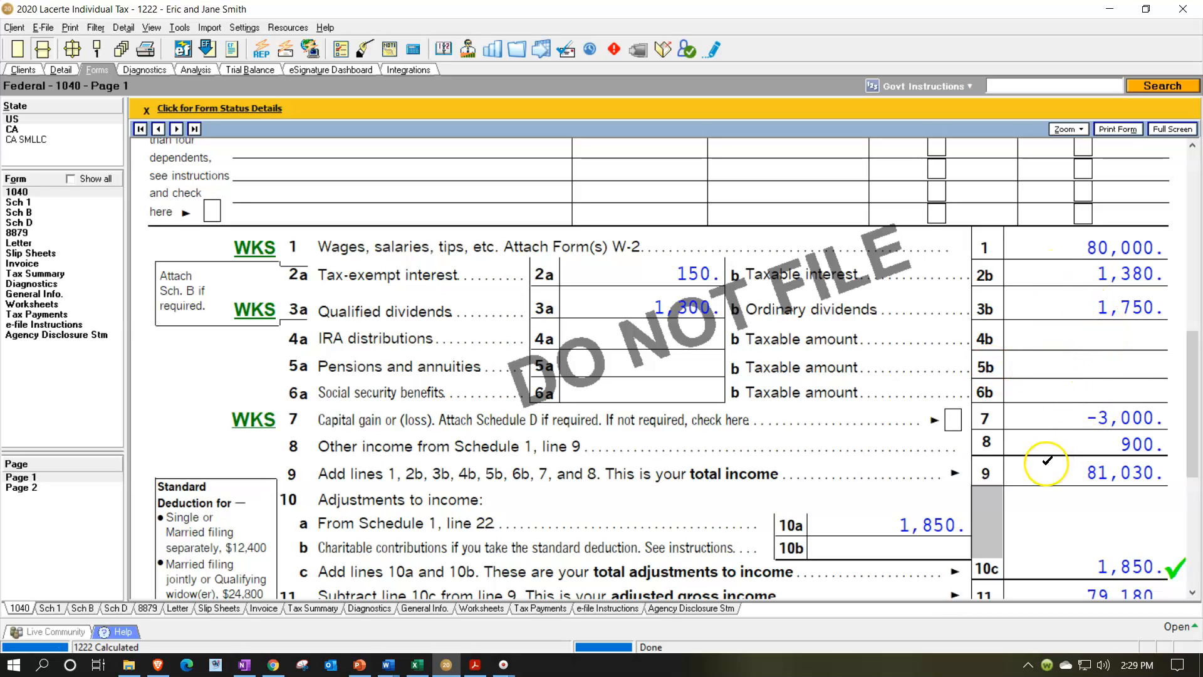
left_click(1047, 458)
scroll(1046, 457, "down", 3)
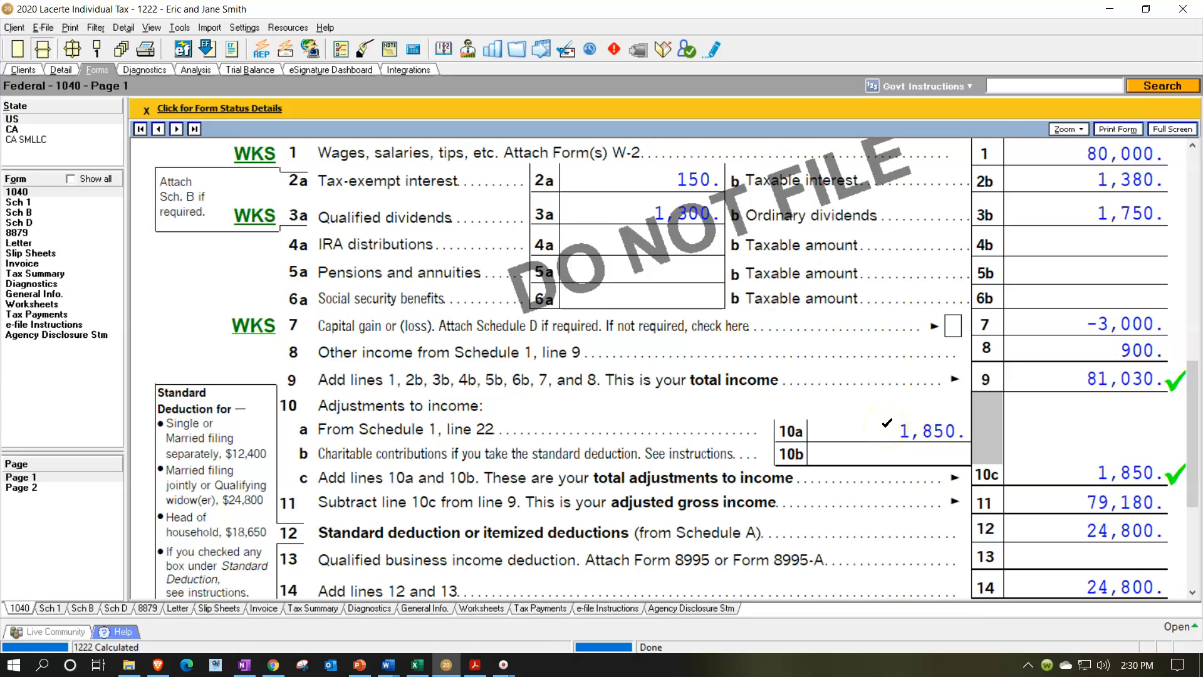
Inspect the Adjustments to Income and AGI formulas in the Excel tax worksheet and the Adjustments to Income sheet feeding them
left_click(35, 203)
left_click(417, 665)
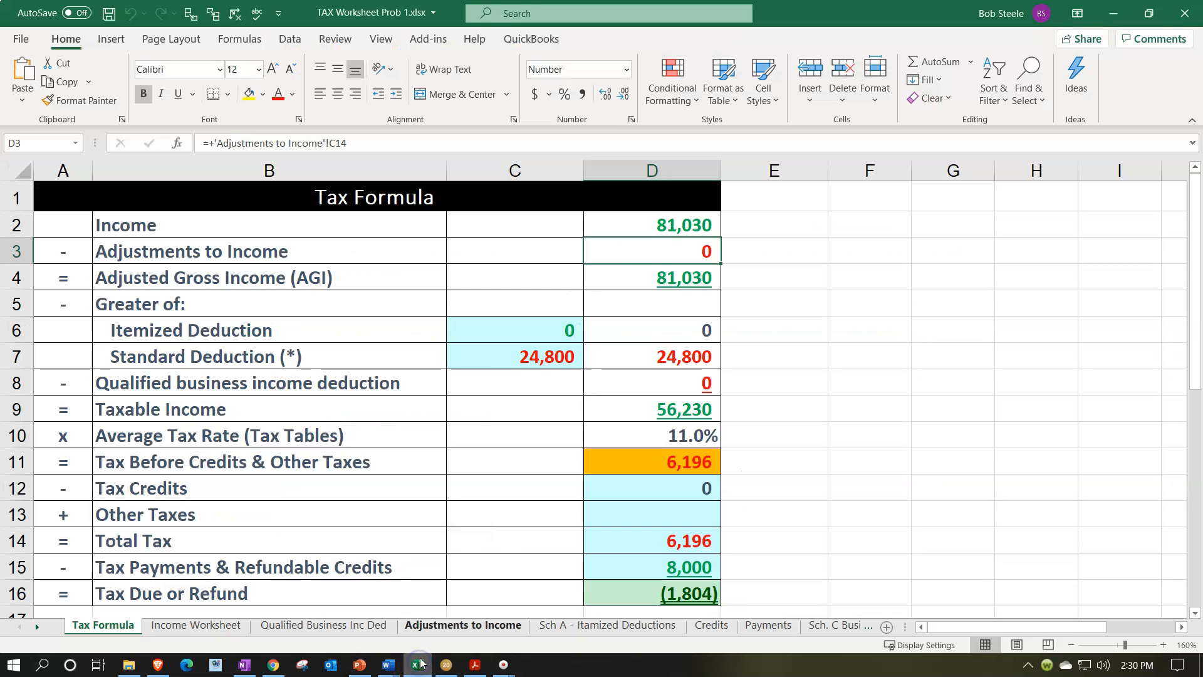
left_click(640, 256)
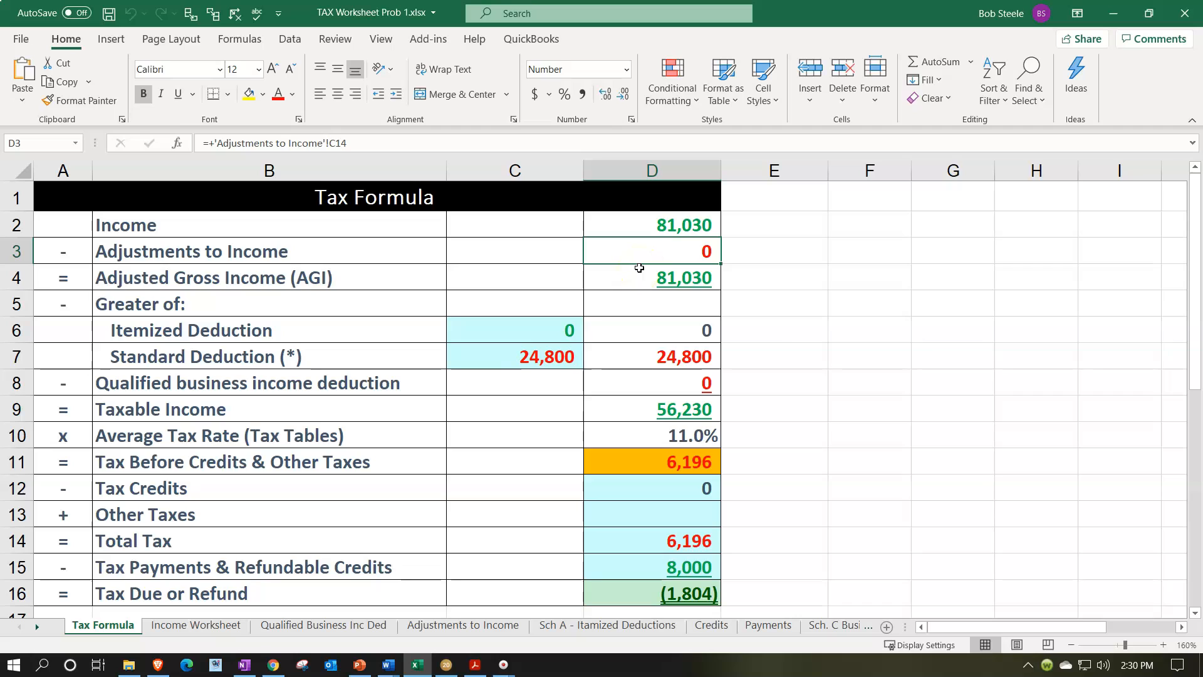
left_click(639, 268)
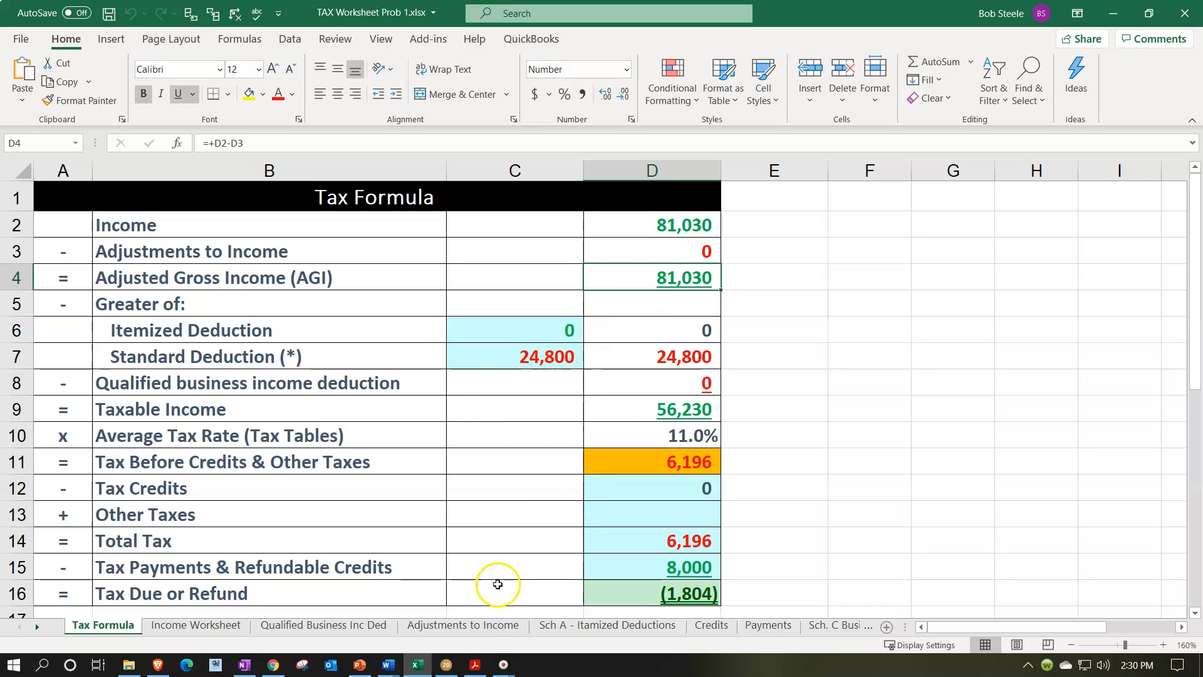
left_click(481, 626)
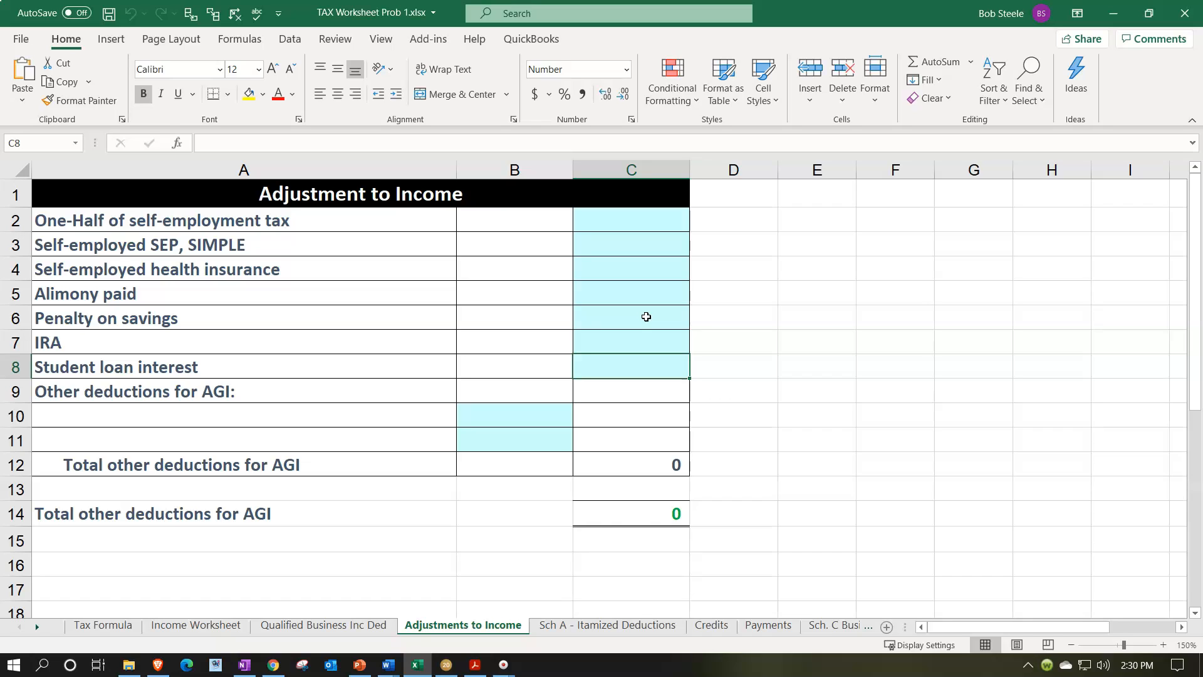
left_click(119, 624)
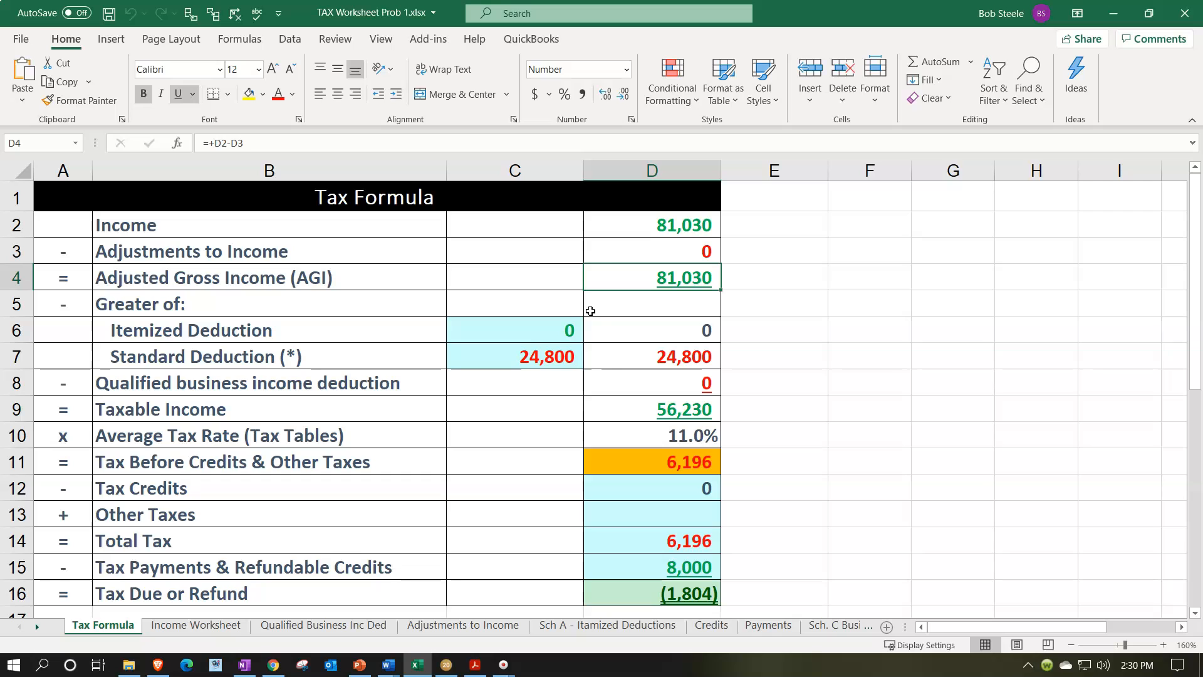
Enter the 1098-E student loan interest of 1850 on the Adjustments to Income sheet and check the total deductions for AGI
left_click(478, 624)
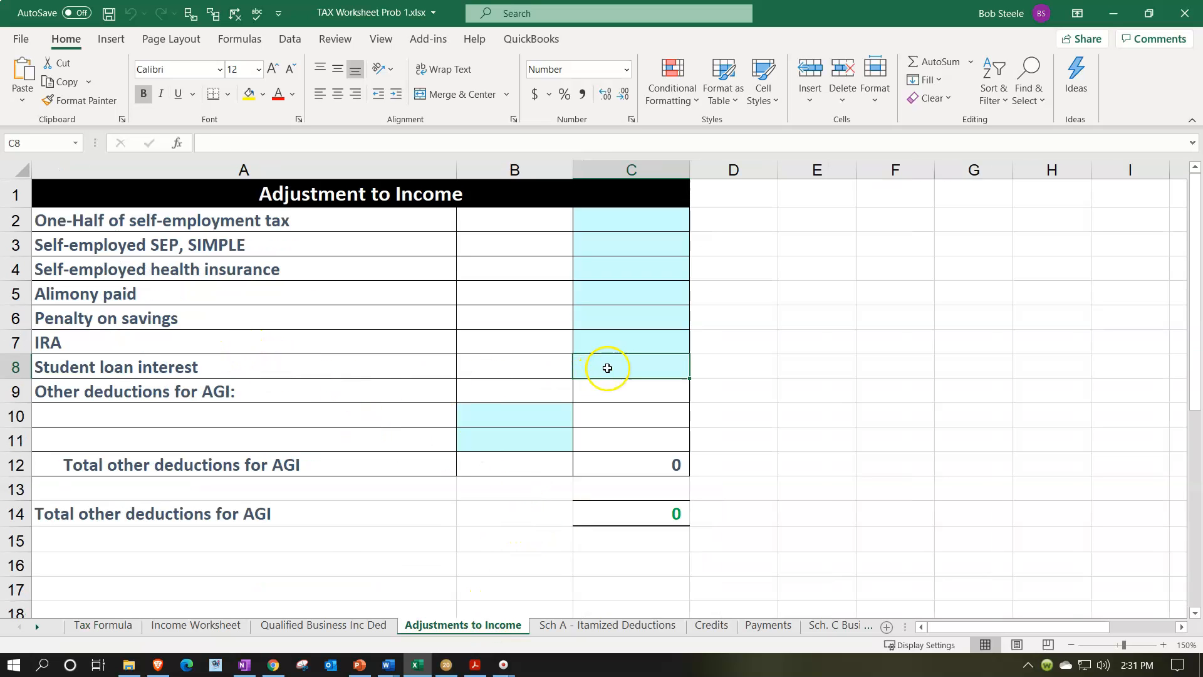
left_click(474, 664)
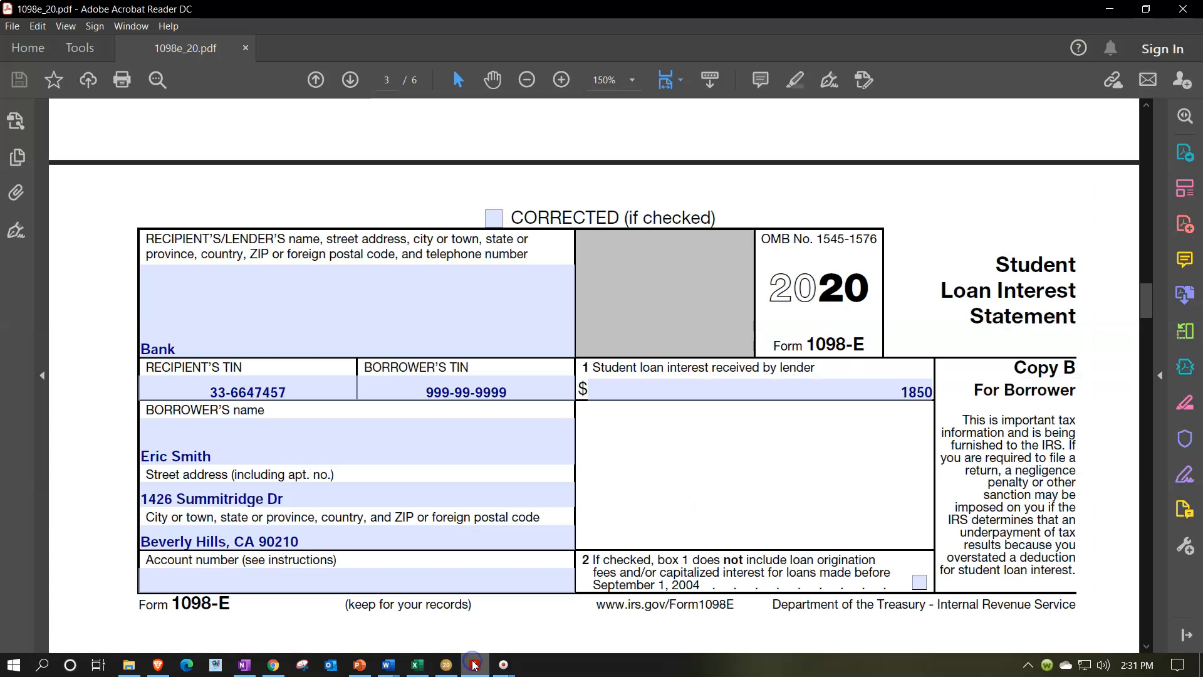
left_click(474, 664)
type("1850")
key("Return")
left_click(612, 526)
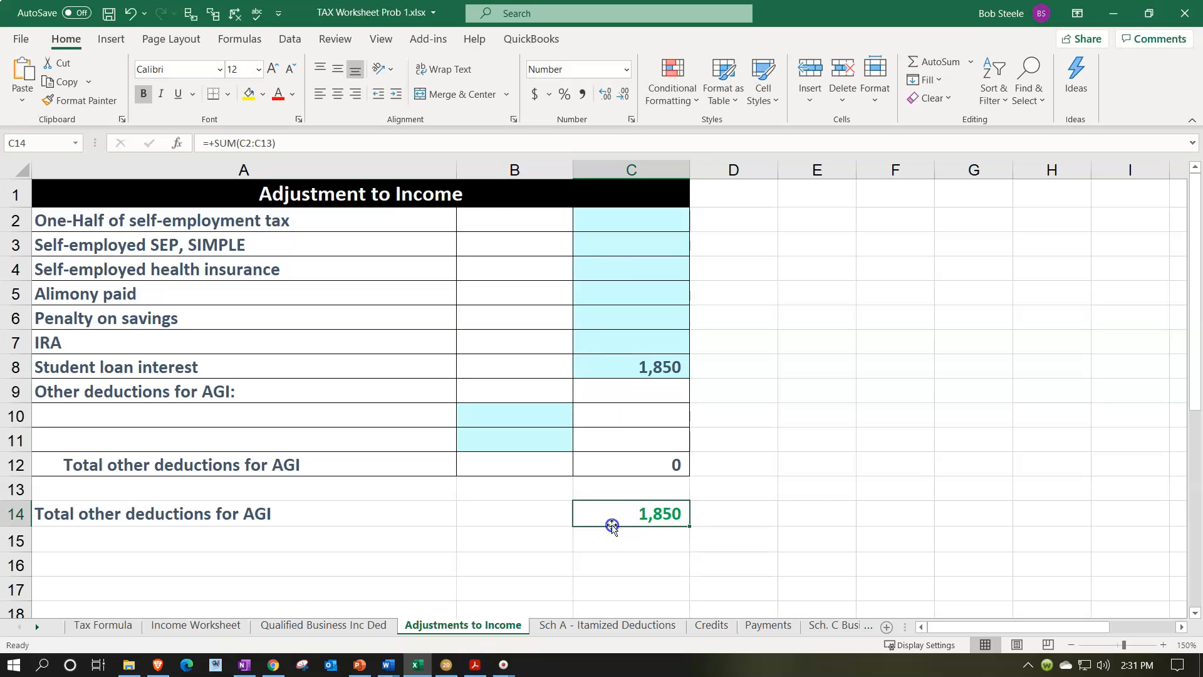
Review income through AGI on the Tax Formula sheet and check-mark adjusted gross income on line 11 of Form 1040 in Lacerte
left_click(116, 625)
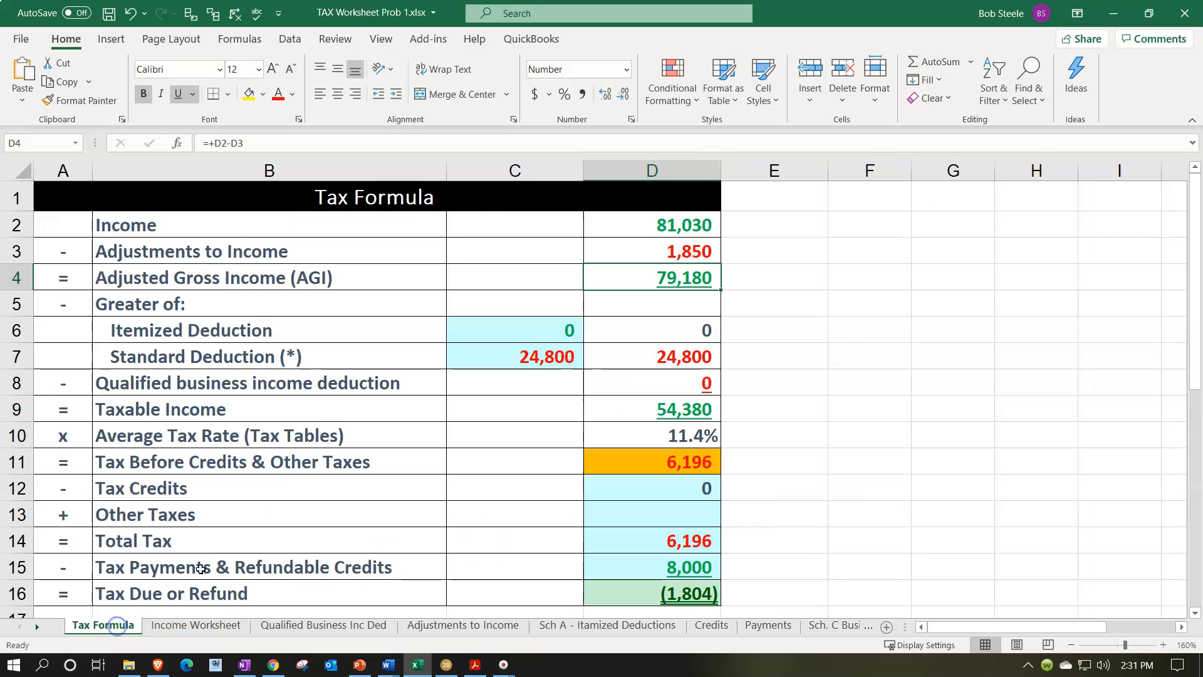
left_click(659, 227)
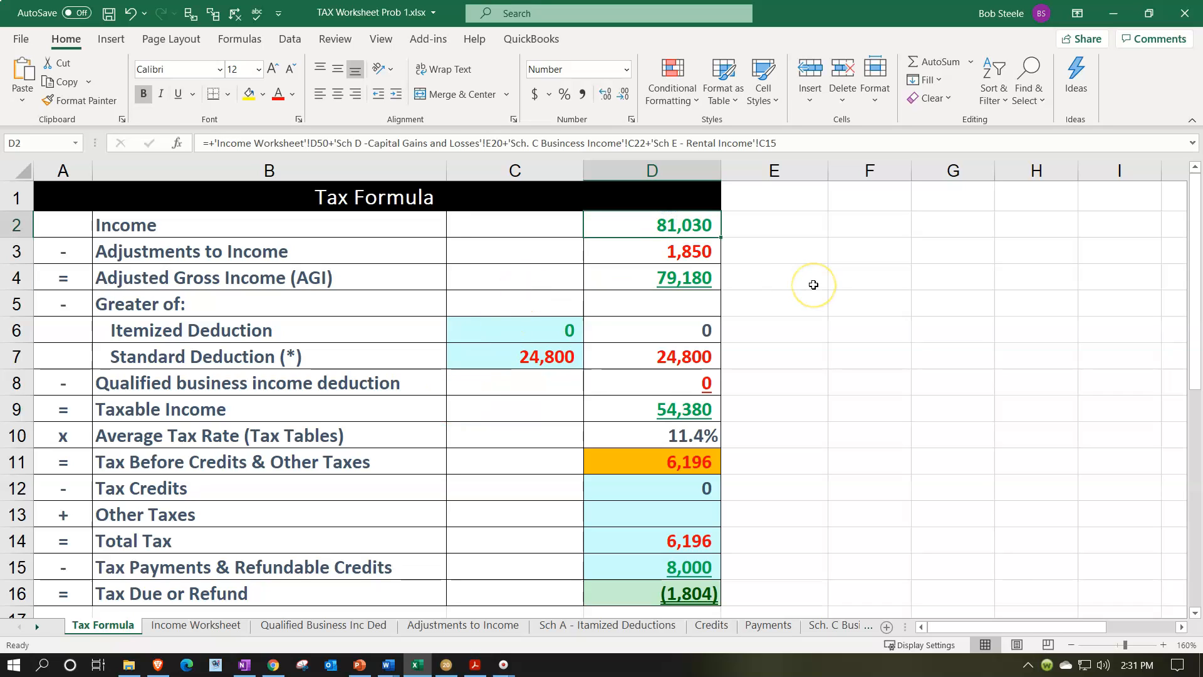
key("Down")
key("Down")
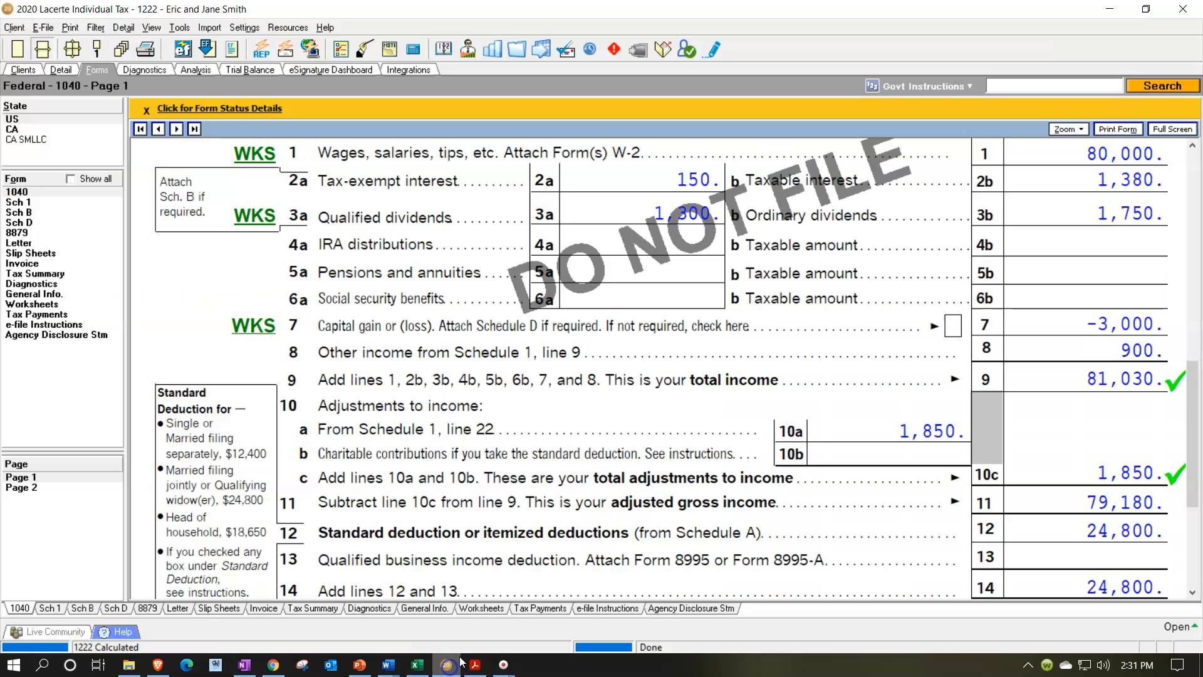
left_click(446, 666)
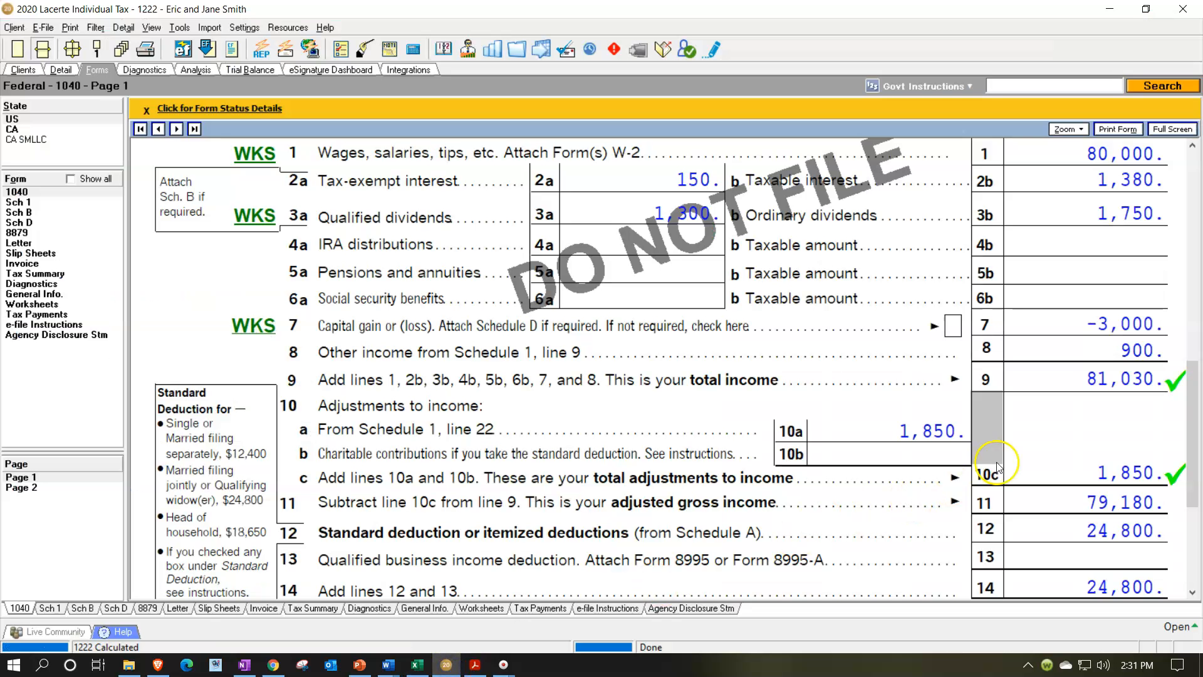
left_click(1050, 495)
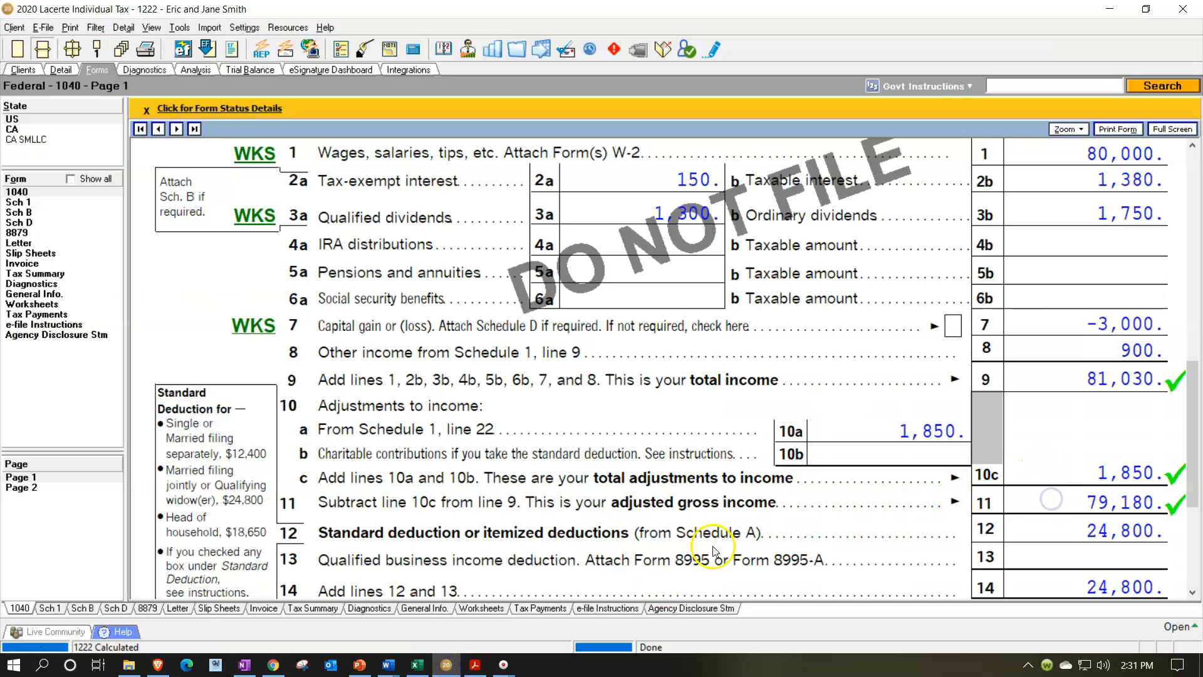
Check the standard deduction and taxable income formulas in Excel, and check-mark taxable income on line 15 of Form 1040 in Lacerte
left_click(414, 664)
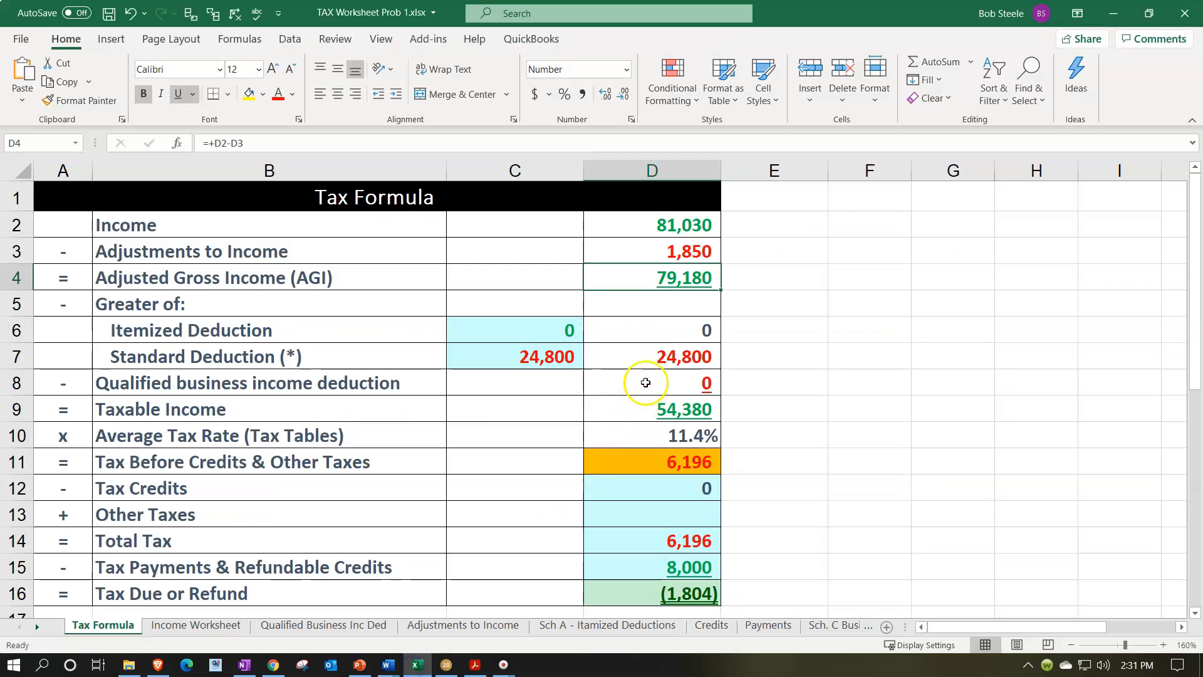
left_click(645, 355)
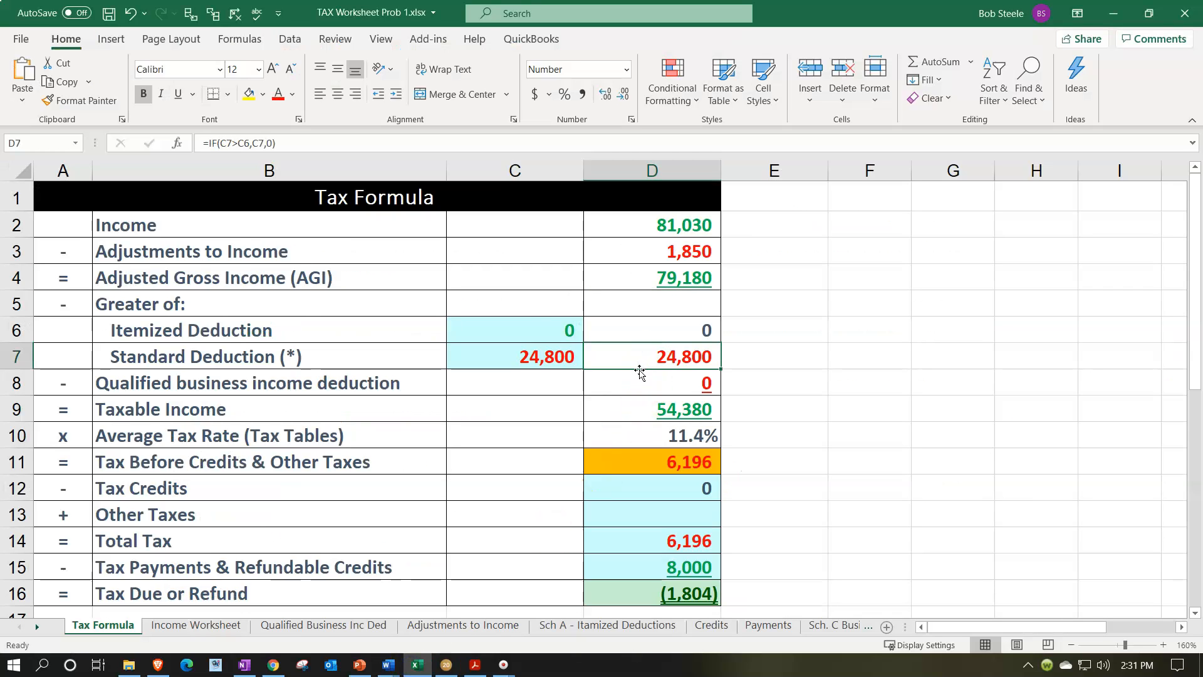
scroll(640, 351, "down", 1)
left_click(639, 324)
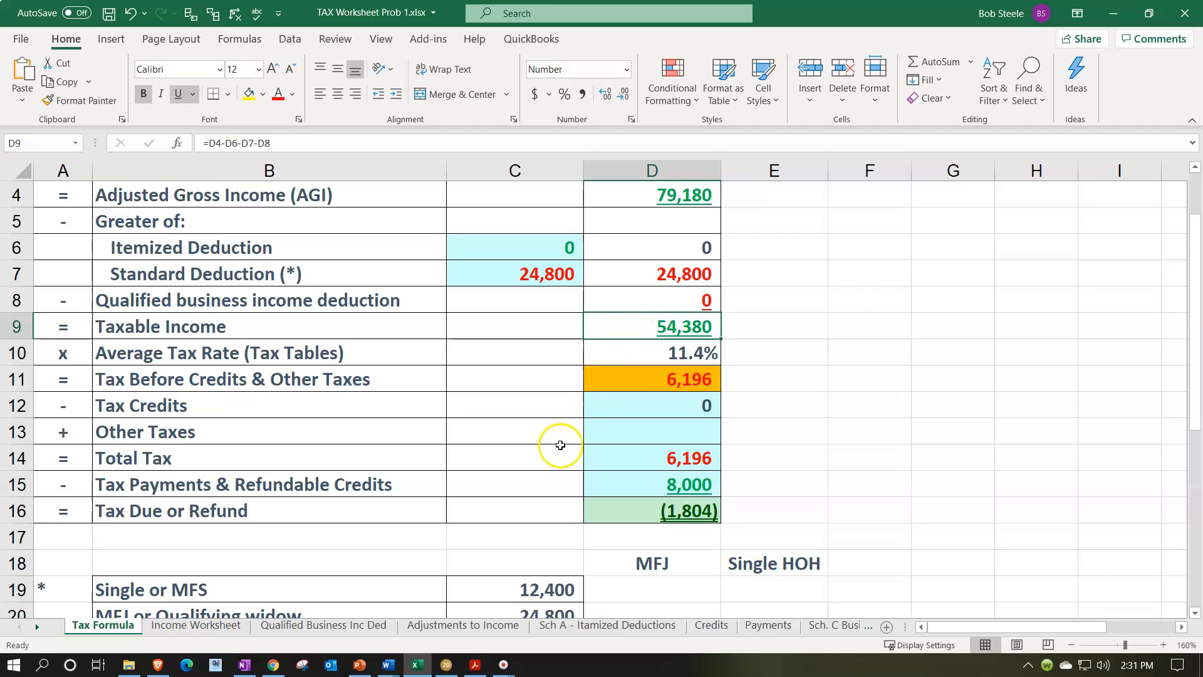
left_click(446, 664)
scroll(966, 551, "down", 1)
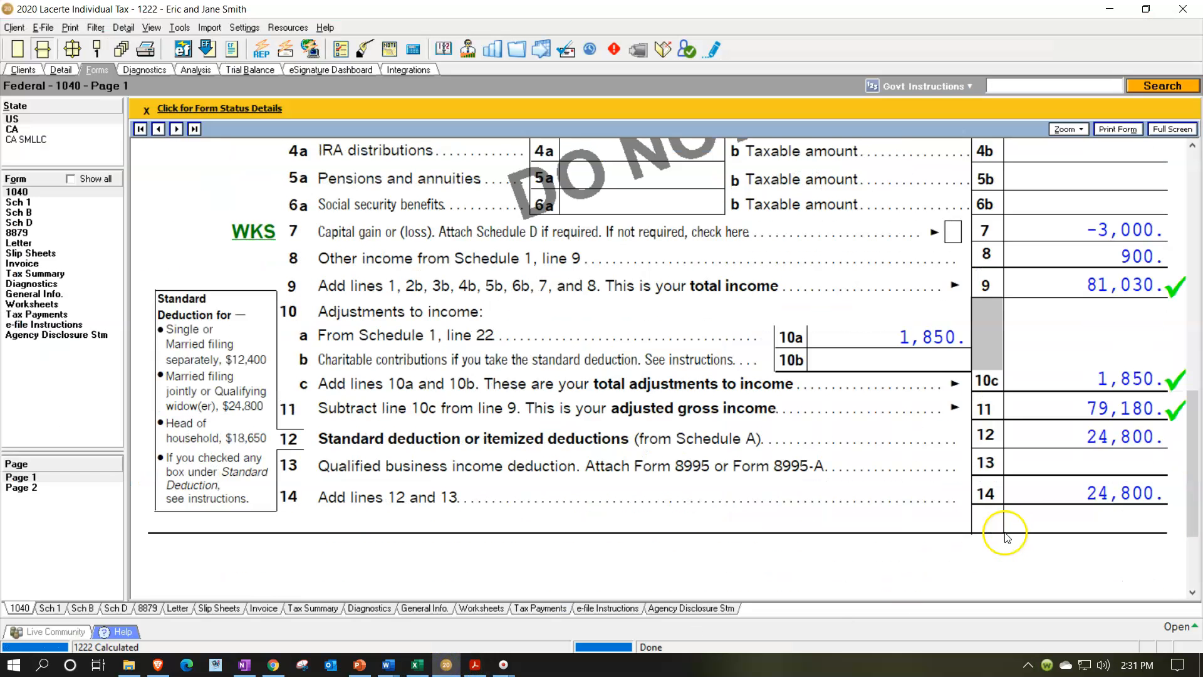
left_click(1044, 519)
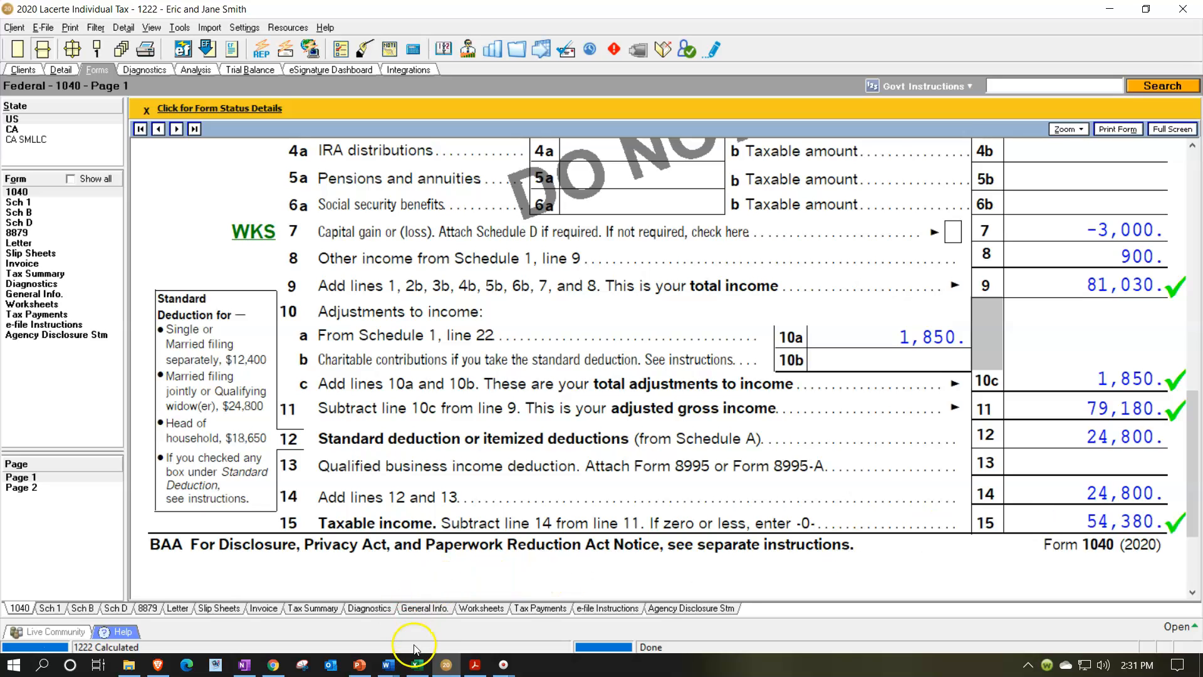
Look up the line 16 tax on Form 1040 page 2 and set Tax Before Credits & Other Taxes to 5,974 in Excel
left_click(28, 487)
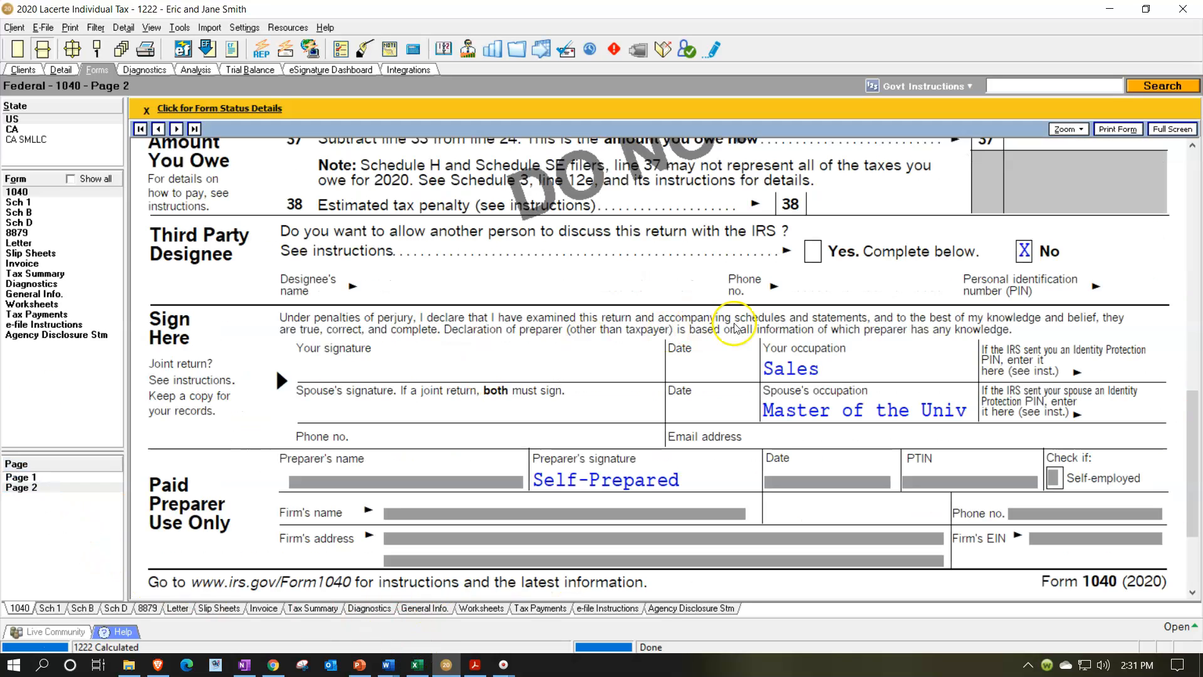
scroll(733, 325, "up", 3)
scroll(737, 329, "up", 5)
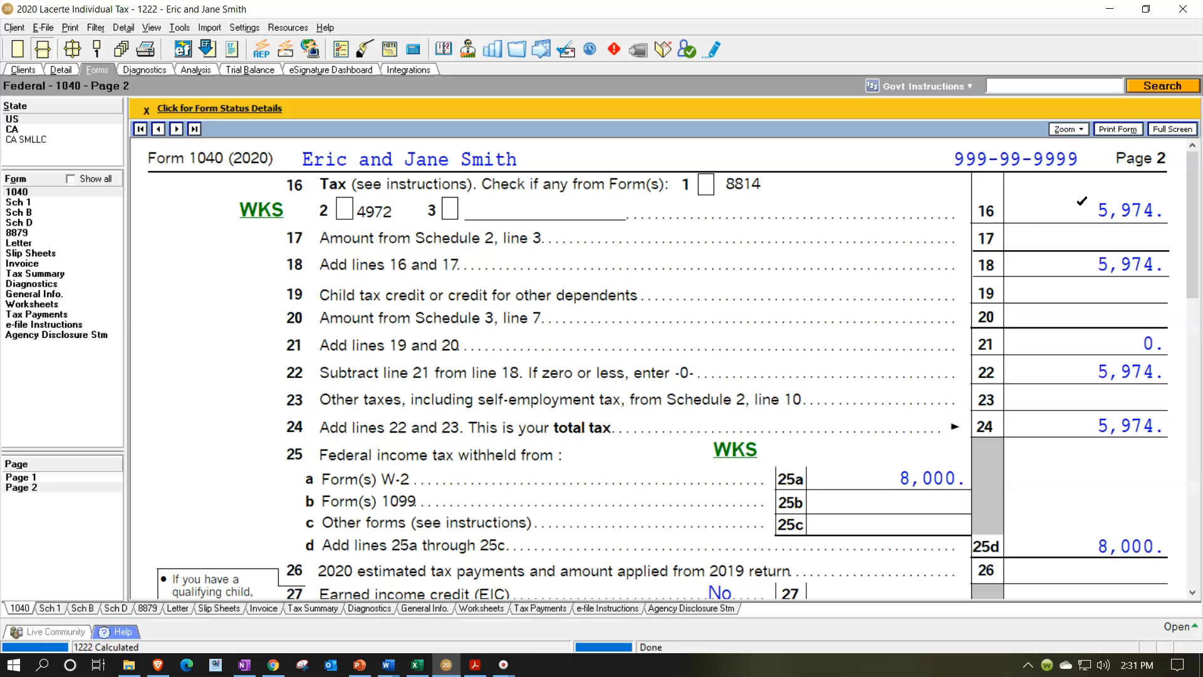
left_click(416, 664)
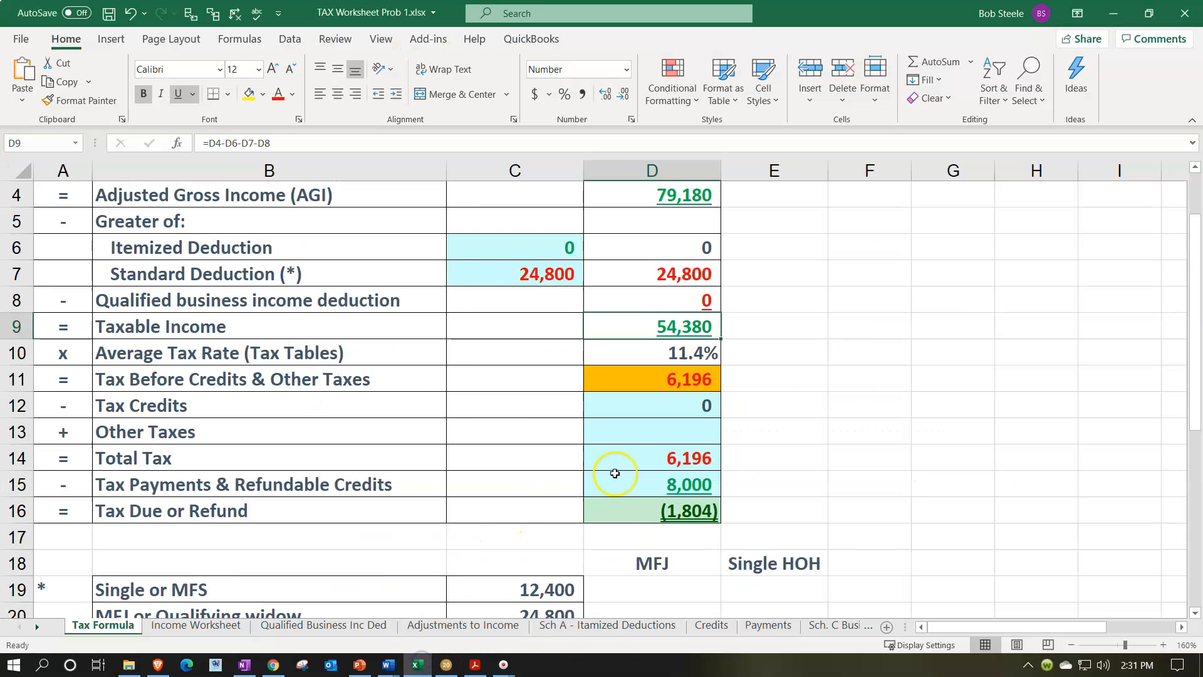
left_click(614, 374)
type("5,974")
key("Return")
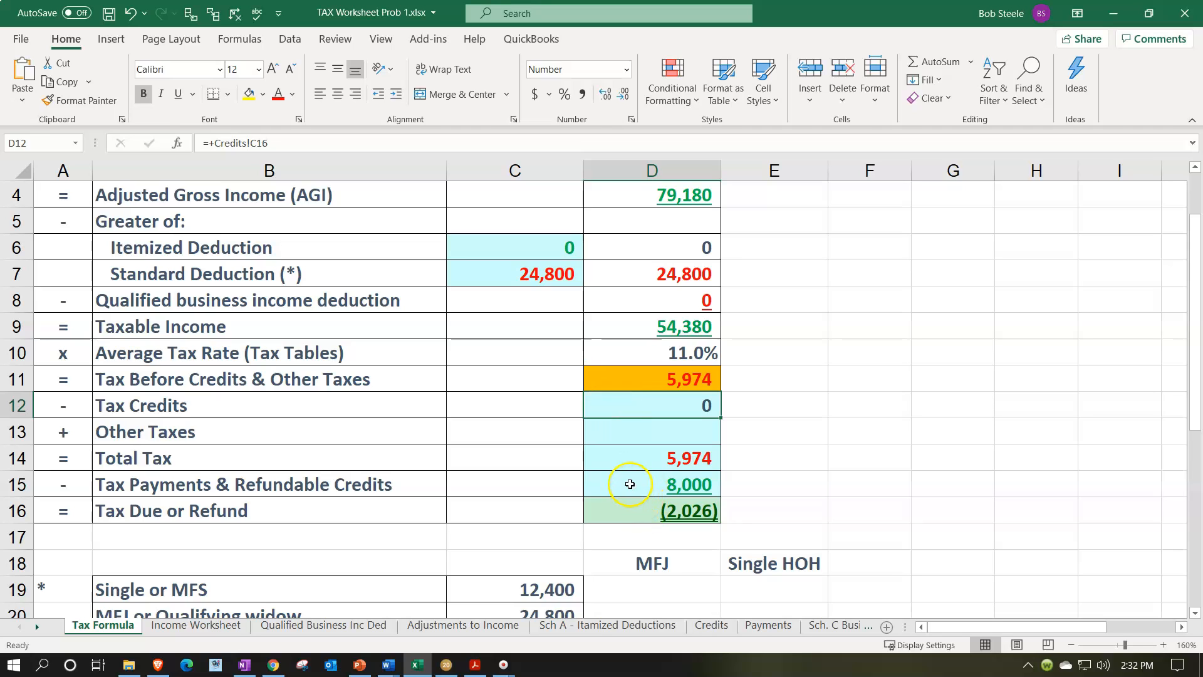
Compare the worksheet's tax payments and tax due or refund with the payment lines on Form 1040 page 2 in Lacerte
left_click(630, 485)
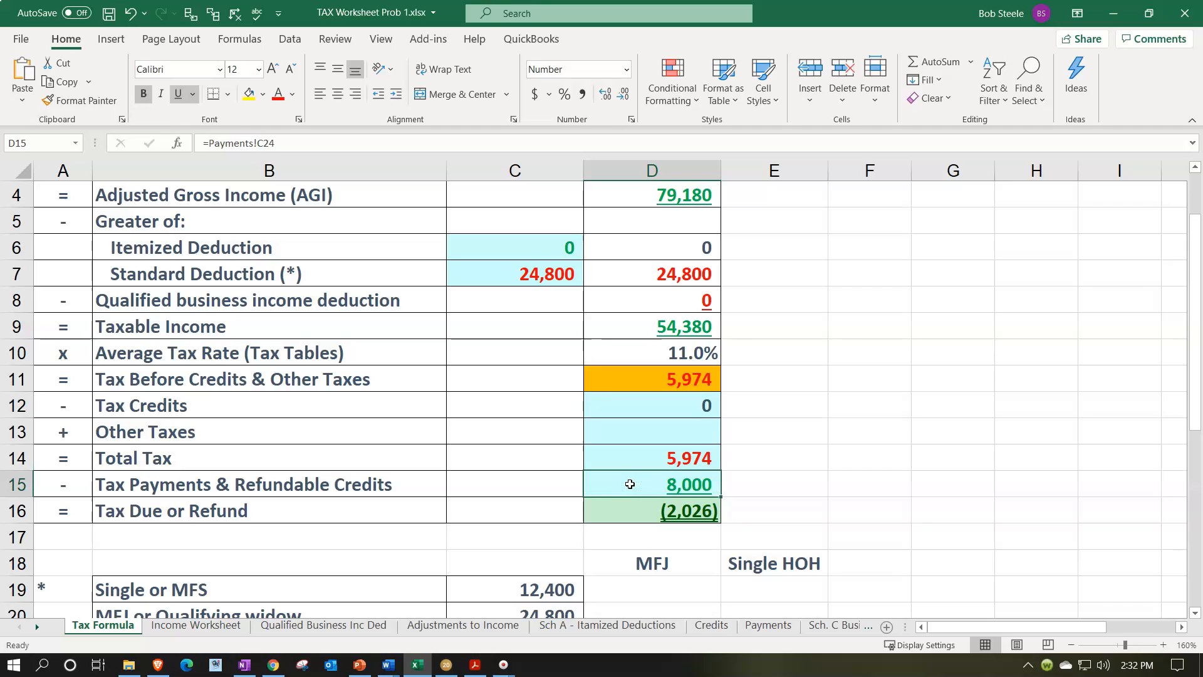
left_click(624, 503)
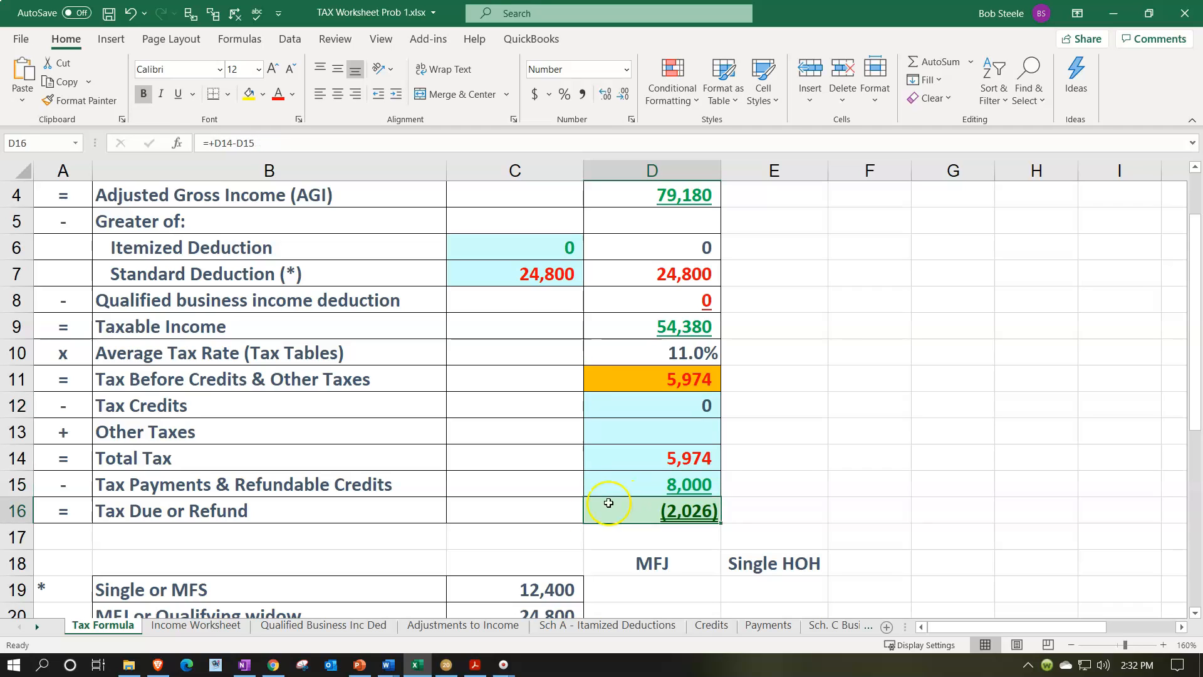
left_click(446, 664)
scroll(873, 480, "down", 5)
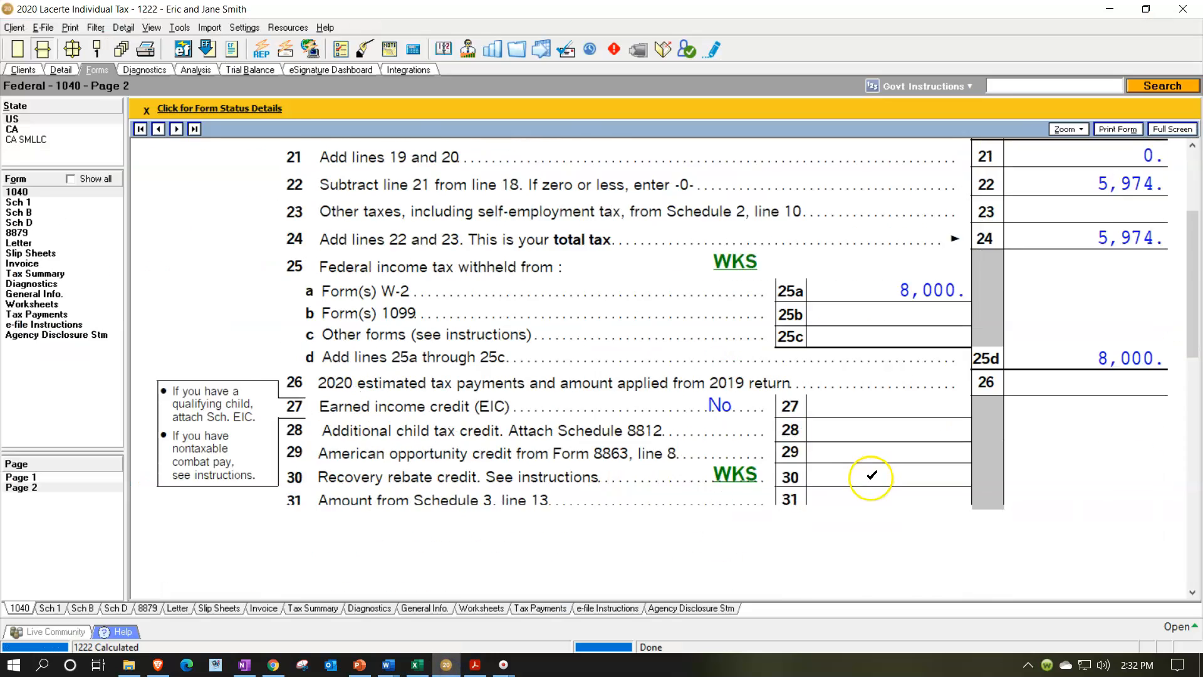